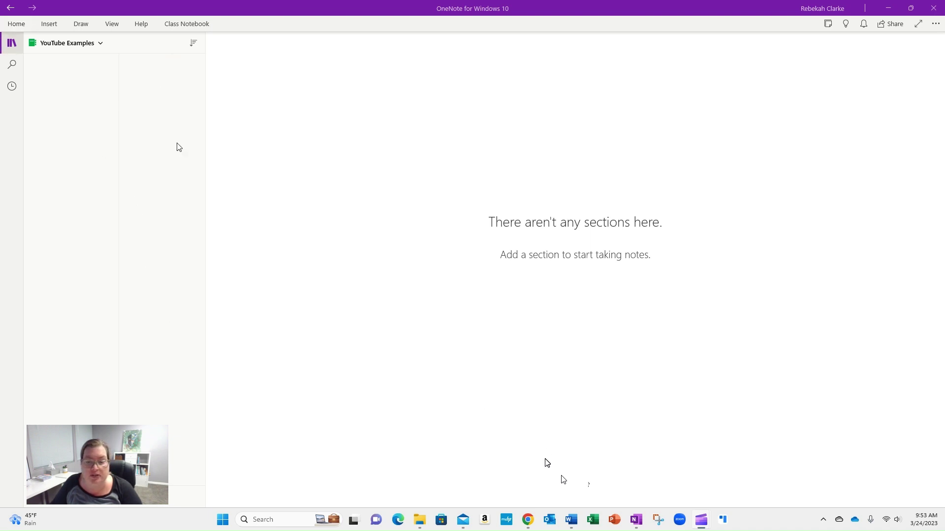
click(99, 44)
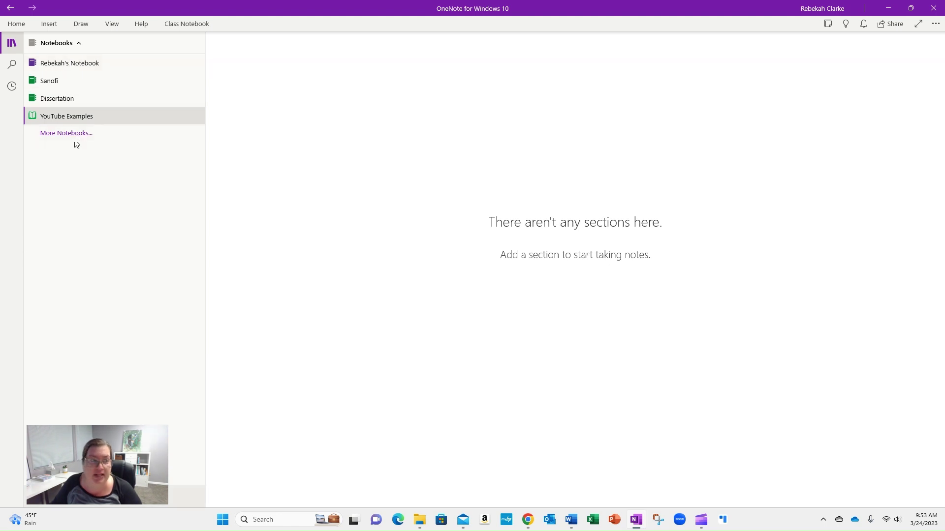
click(72, 119)
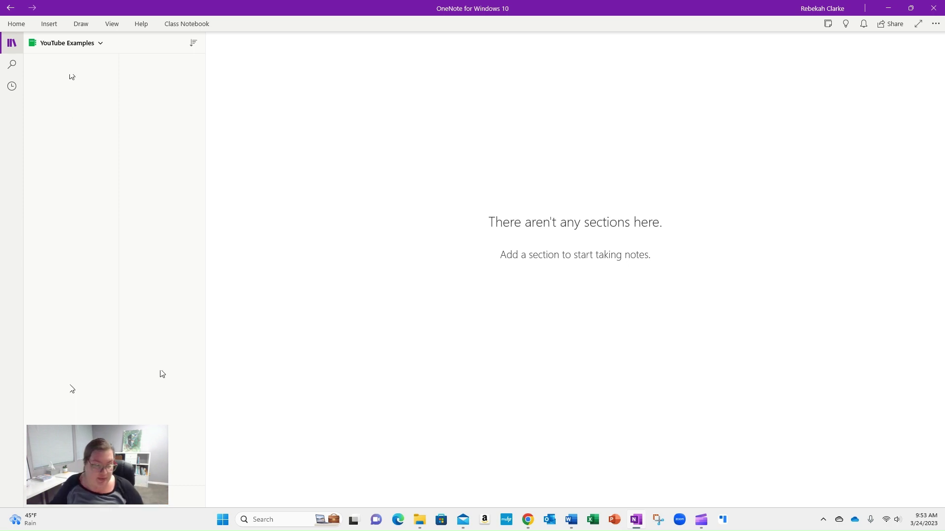
click(49, 495)
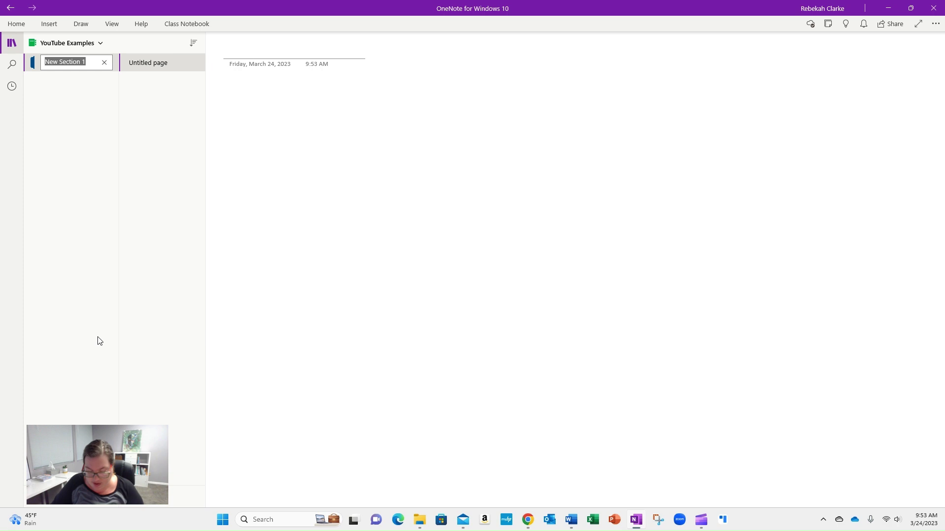
Name the first two new sections Communication and Creativity
text(Communication)
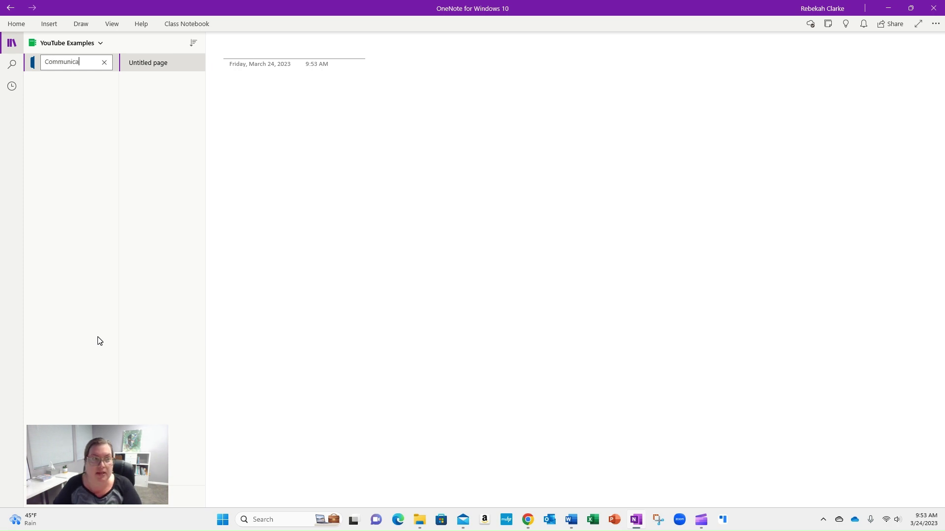
click(49, 497)
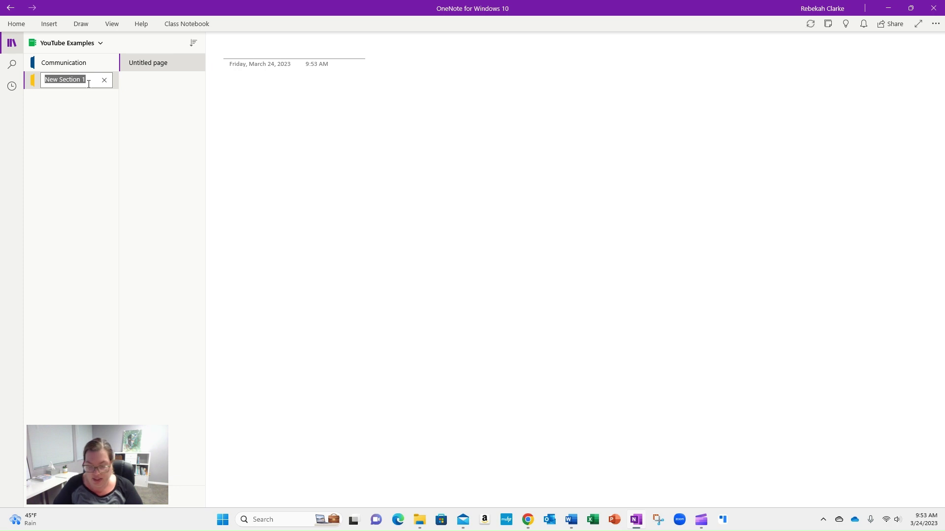
text(Creativity)
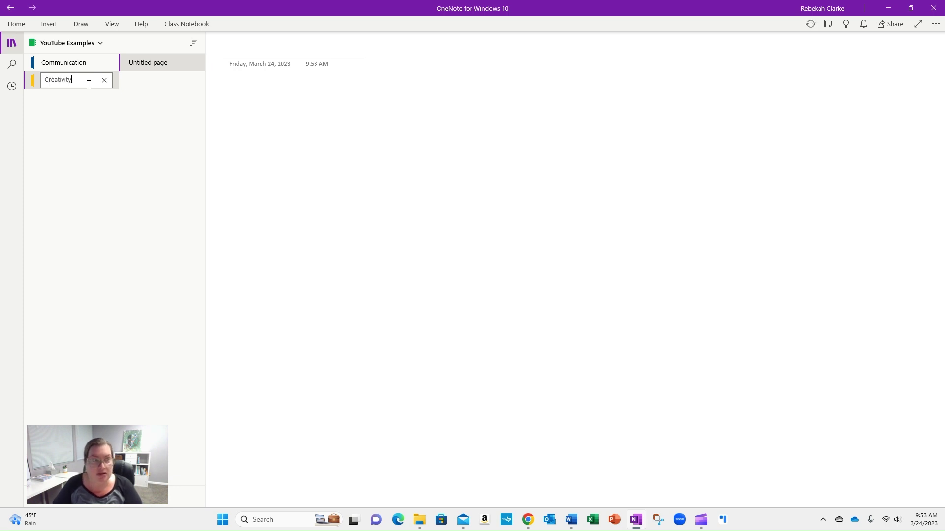
key(Return)
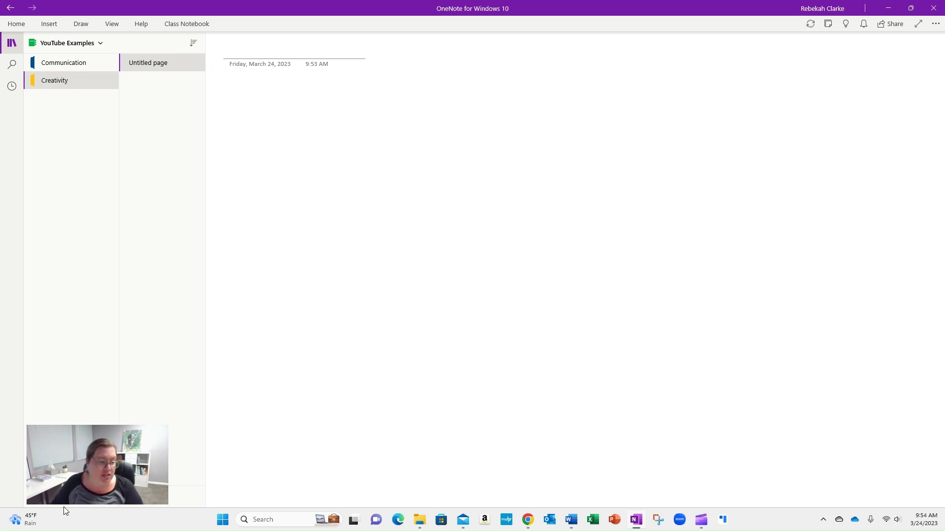
Add a third section named 'HR Hiring Practices', fixing the spelling and capitalization typos
click(50, 497)
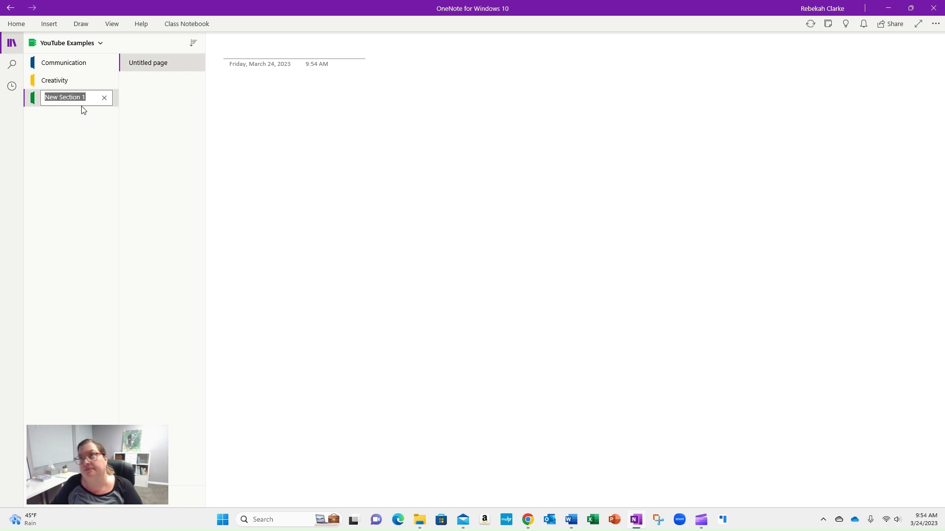
text(HR Hirigin Pra)
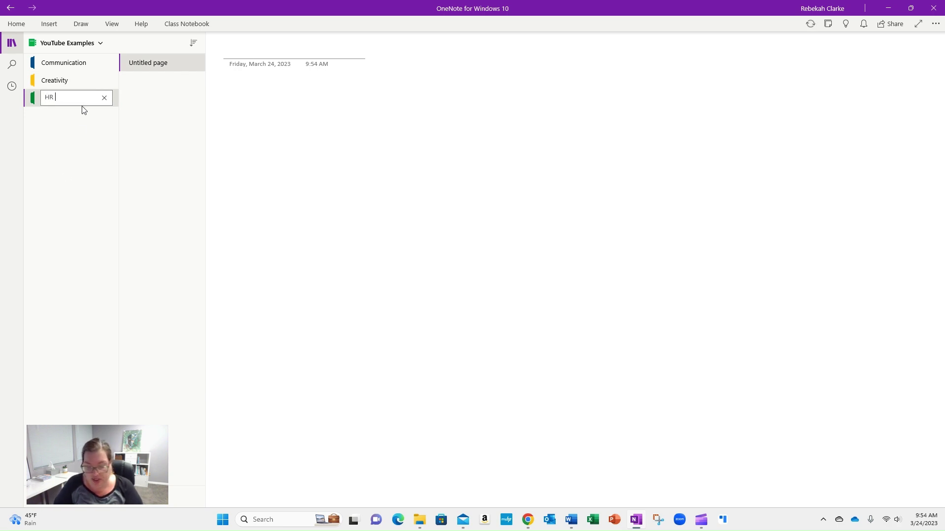
key(BackSpace)
key(BackSpace)
key(BackSpace)
key(BackSpace)
key(BackSpace)
key(BackSpace)
key(BackSpace)
text(ng )
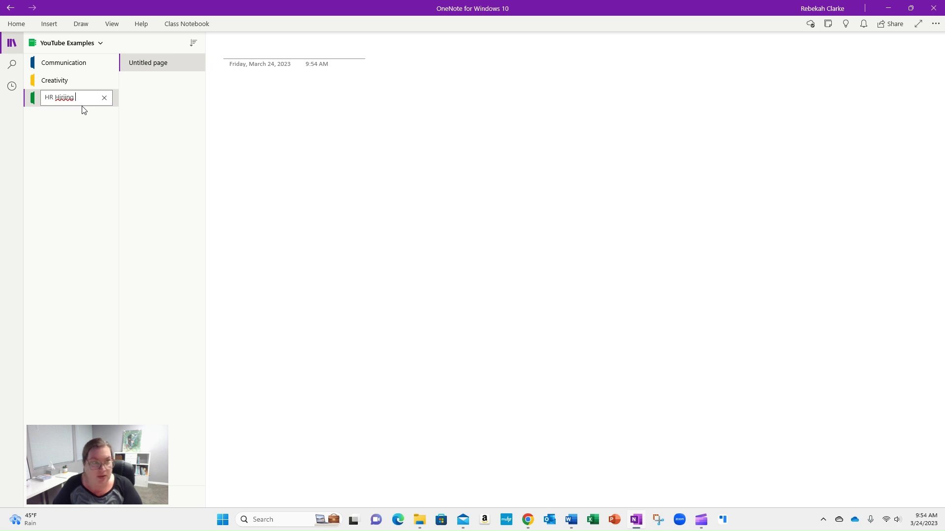
text(PRactices)
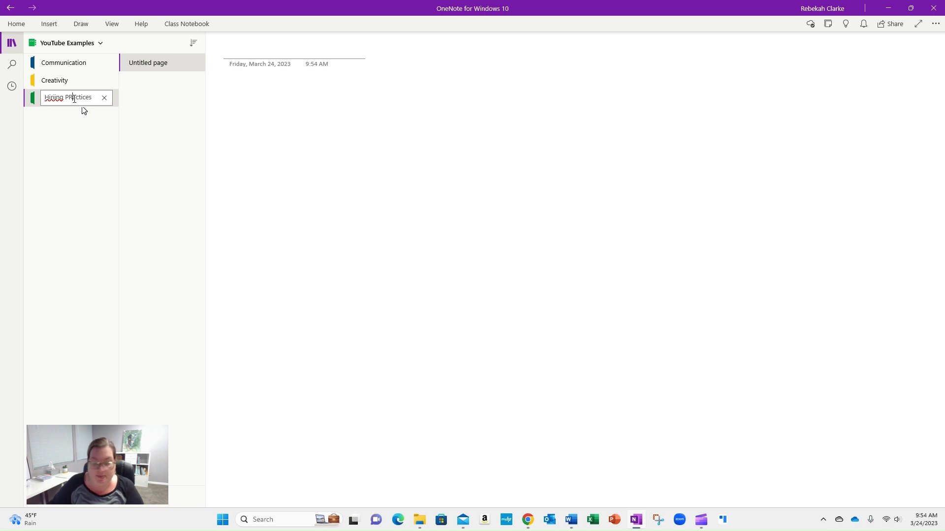
click(74, 98)
key(BackSpace)
text(r)
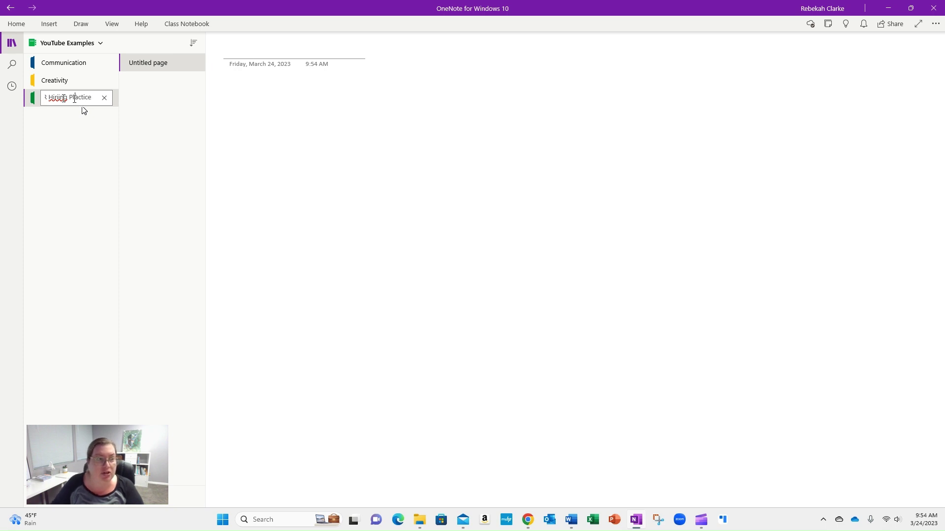
click(65, 249)
Add a fourth section named '4th grade Math Students' with a capital S
key(ctrl+t)
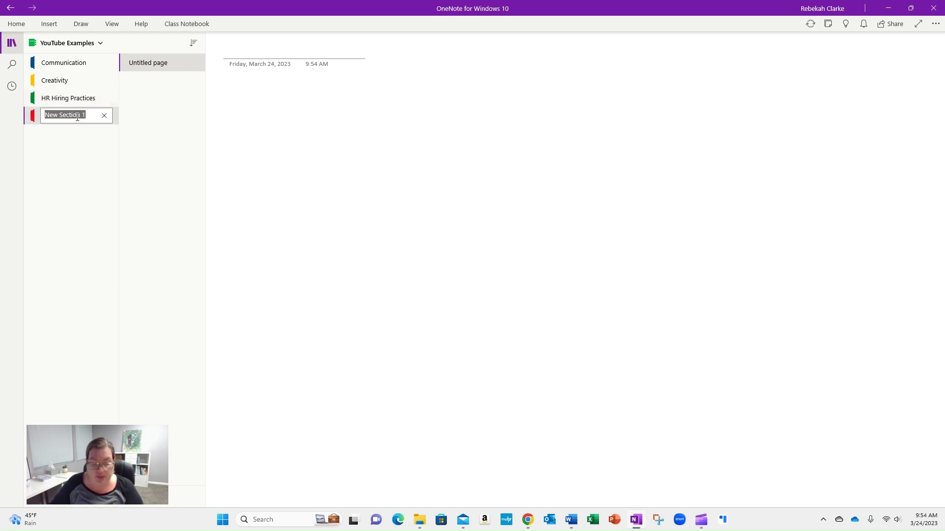
text(4th grade )
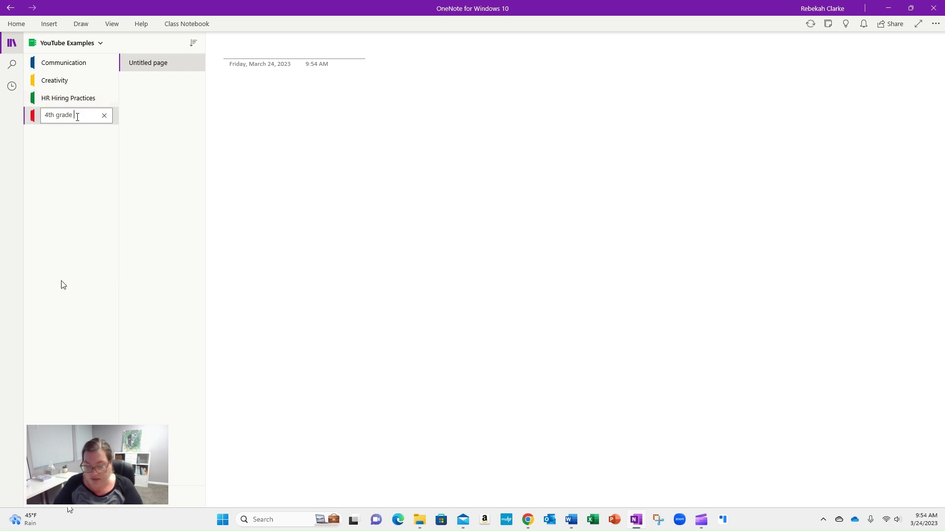
text(Math students)
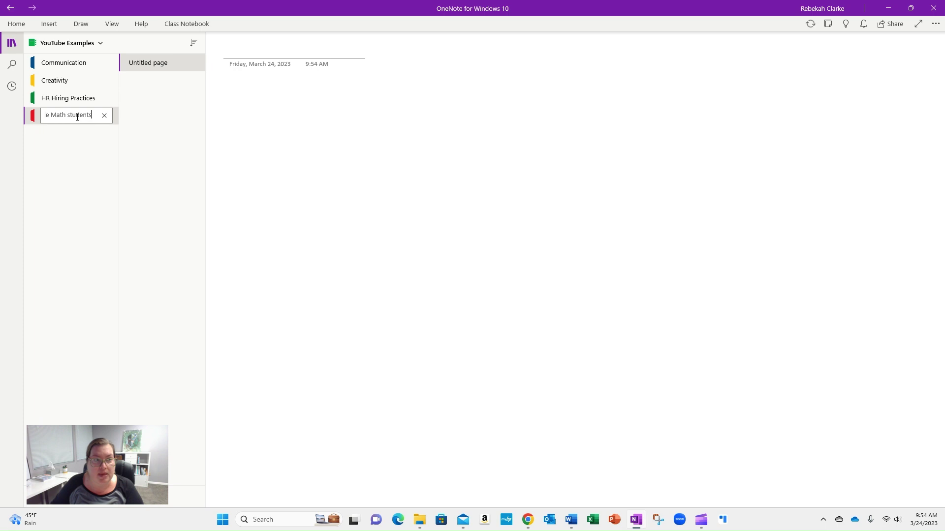
click(71, 115)
key(BackSpace)
text(S)
click(66, 147)
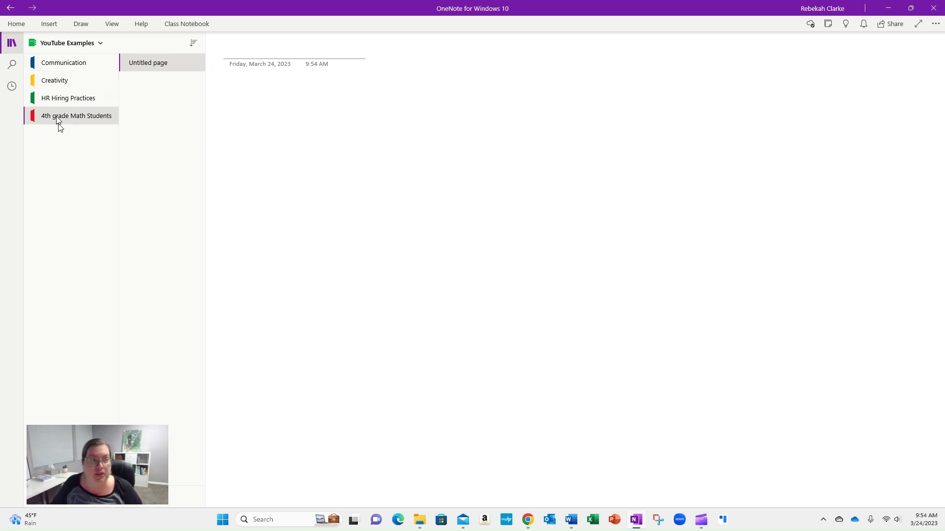
click(62, 64)
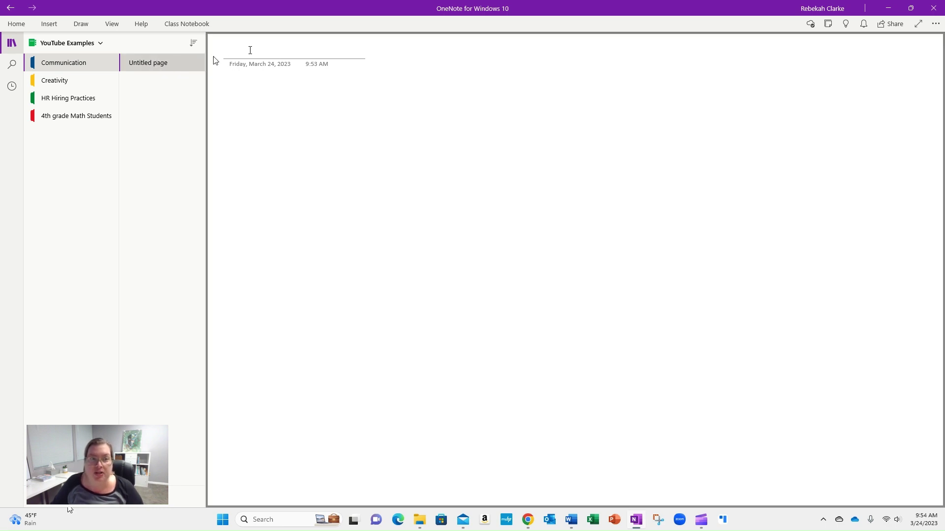
Type 'Gaps/Recommendations for Future Research' as the page title, correcting the stray capital E
text(Gap)
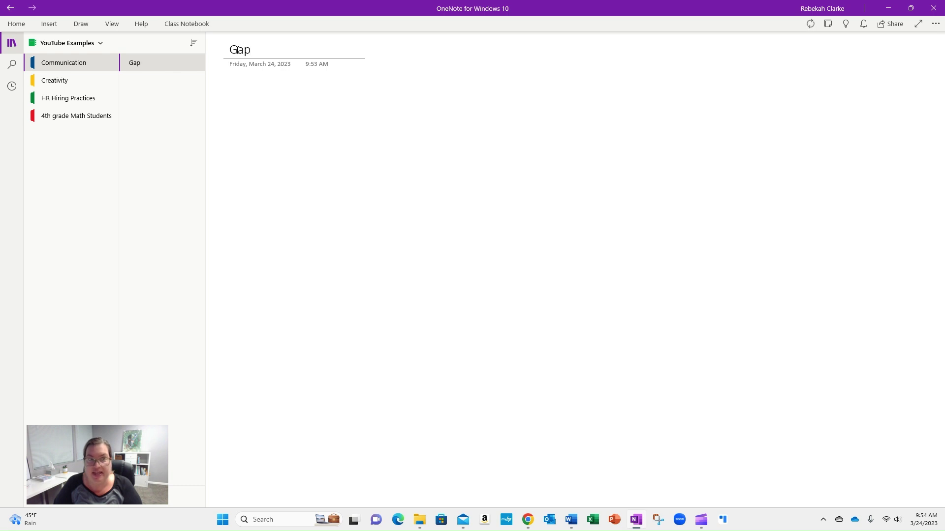
text(s/)
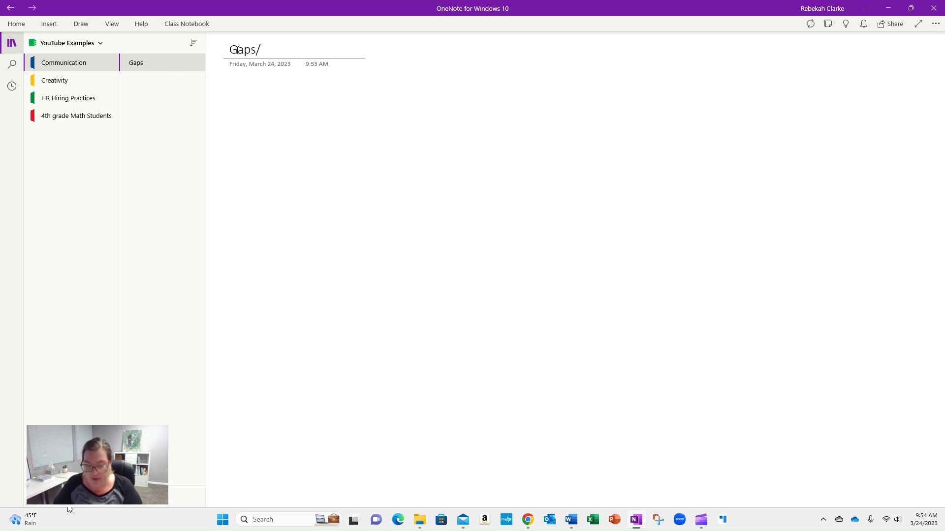
text(Recommendatio)
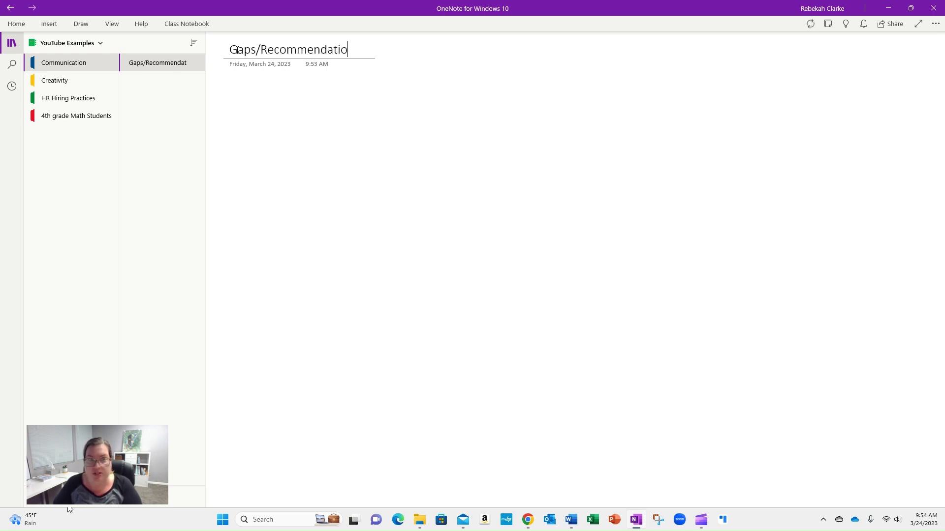
text(ns for Future REsearch)
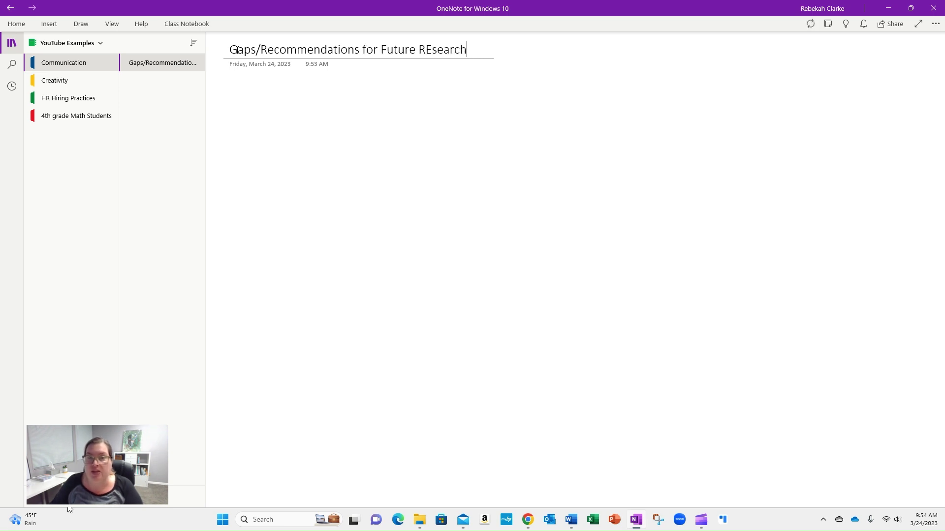
click(427, 50)
key(Delete)
text(e)
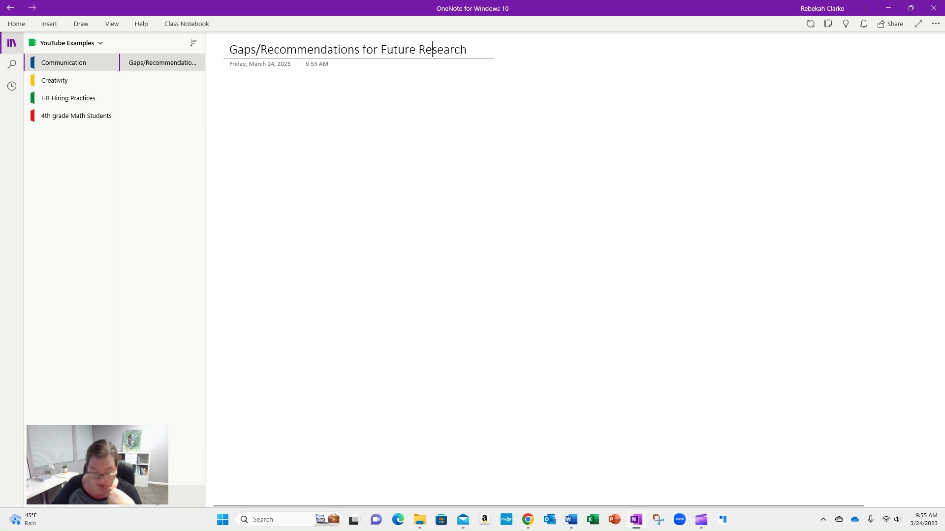
Add a Communication page titled 'Theme 1 - Outcomes'
click(185, 497)
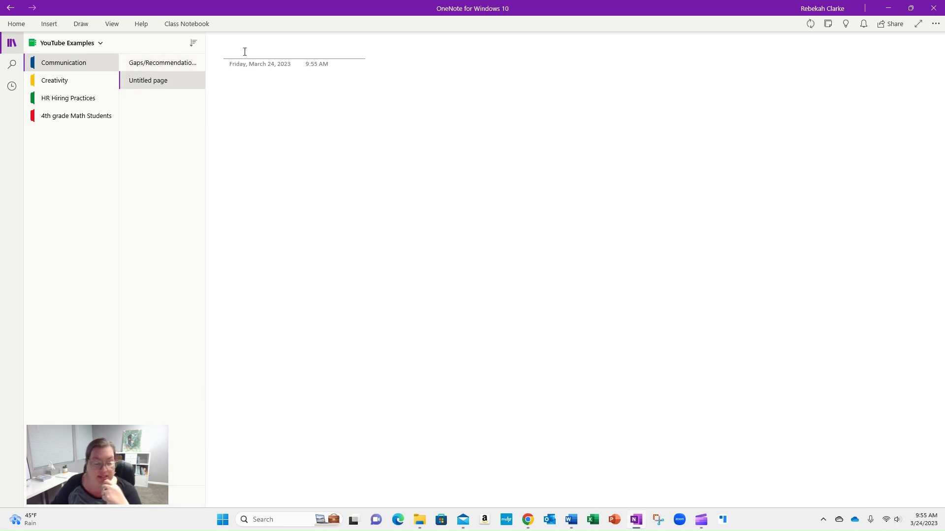
text(The)
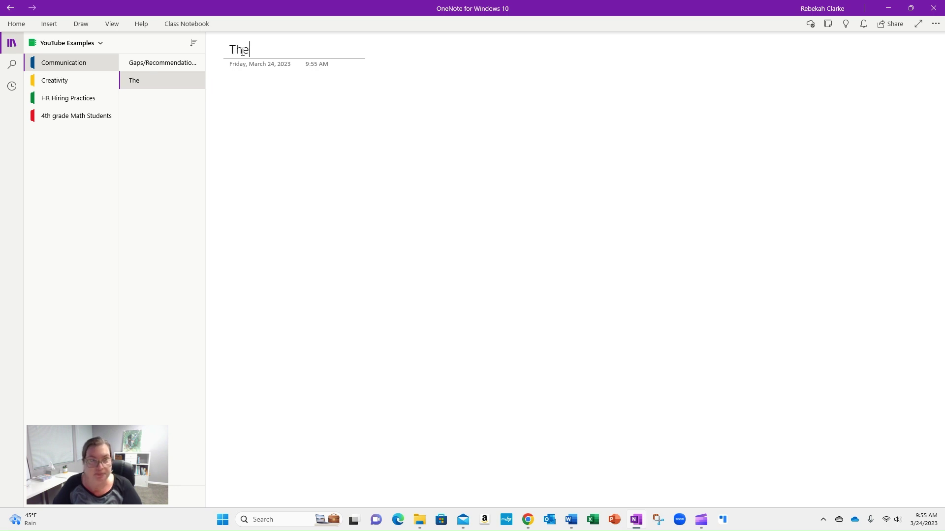
key(BackSpace)
key(BackSpace)
text(hem)
key(BackSpace)
text(e 1 - Outcomes)
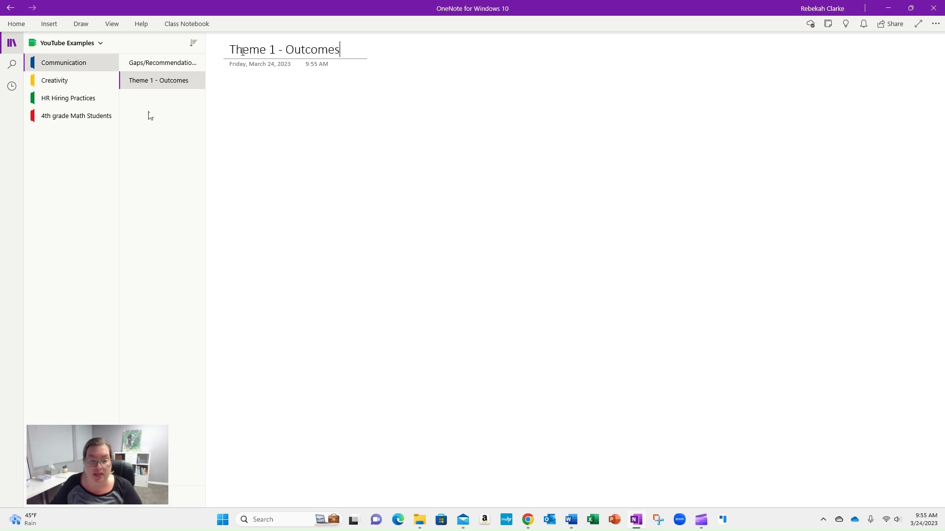
Add another page titled 'Theme 2 - Blockers', removing the trailing slash
click(143, 506)
text(Theme 2 - Blockers/)
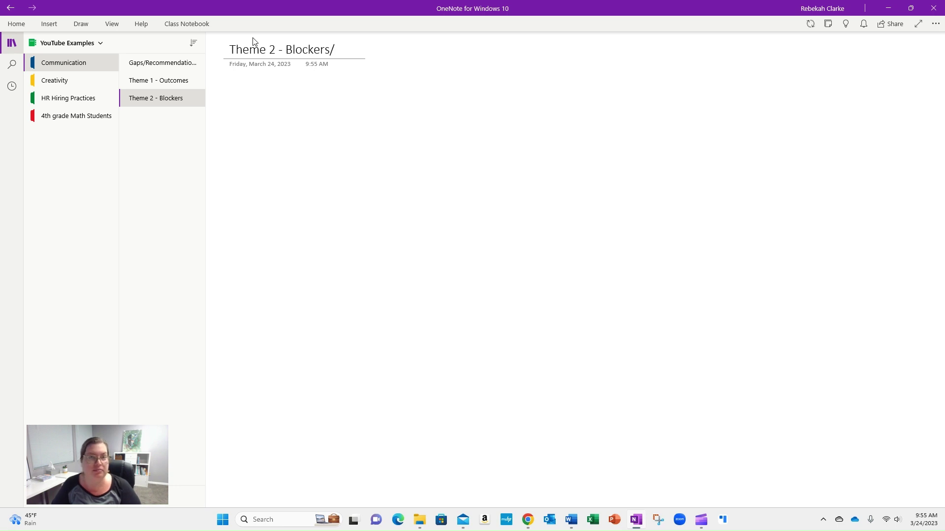
key(BackSpace)
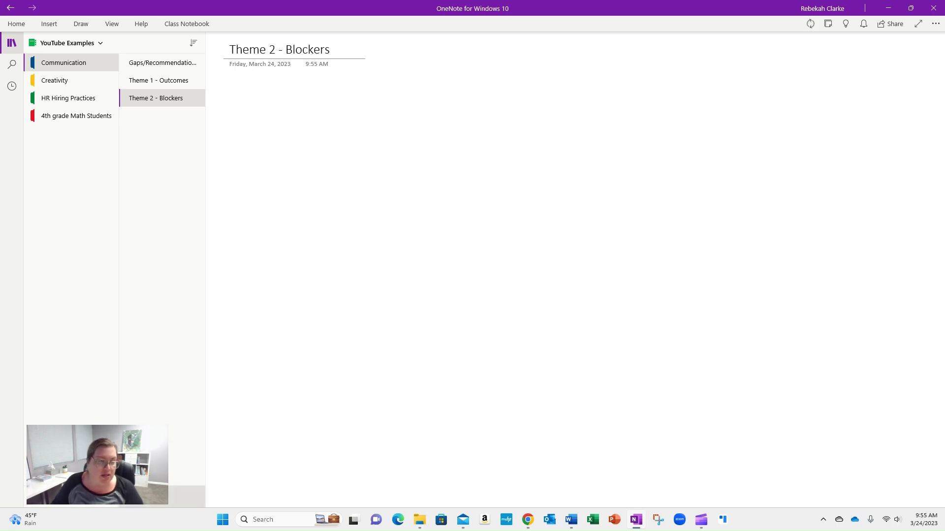
click(148, 497)
Title pages 'Theme 3 -' and 'Theoretical Frameworks' in Communication, then open the Creativity section
text(Theme)
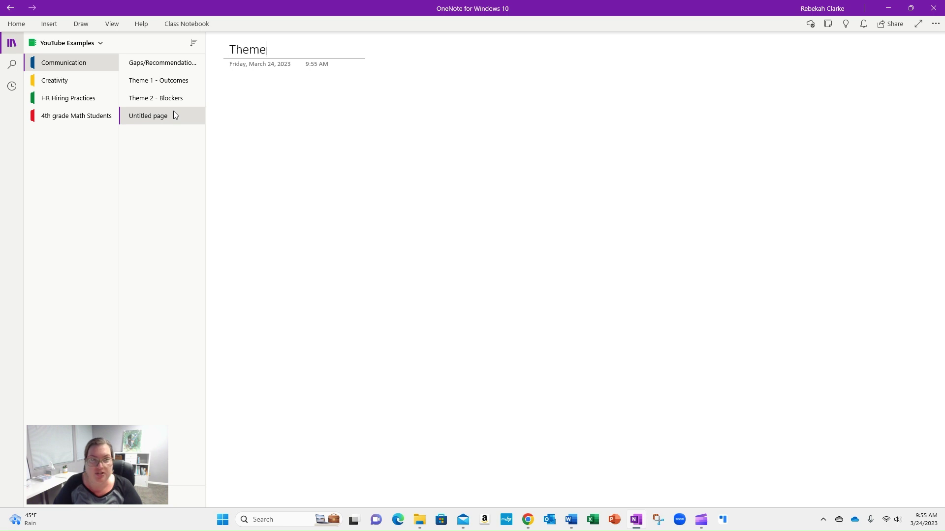
text( 3 -)
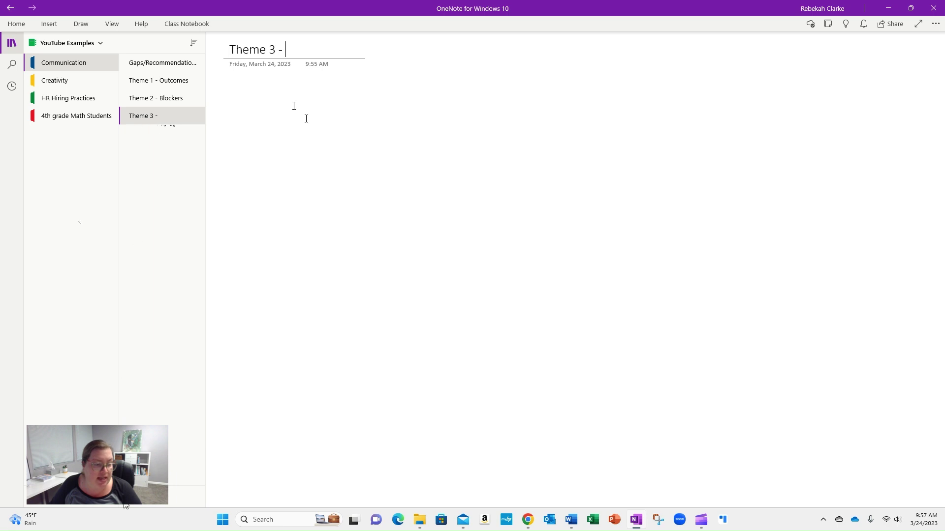
click(148, 503)
text(Theore)
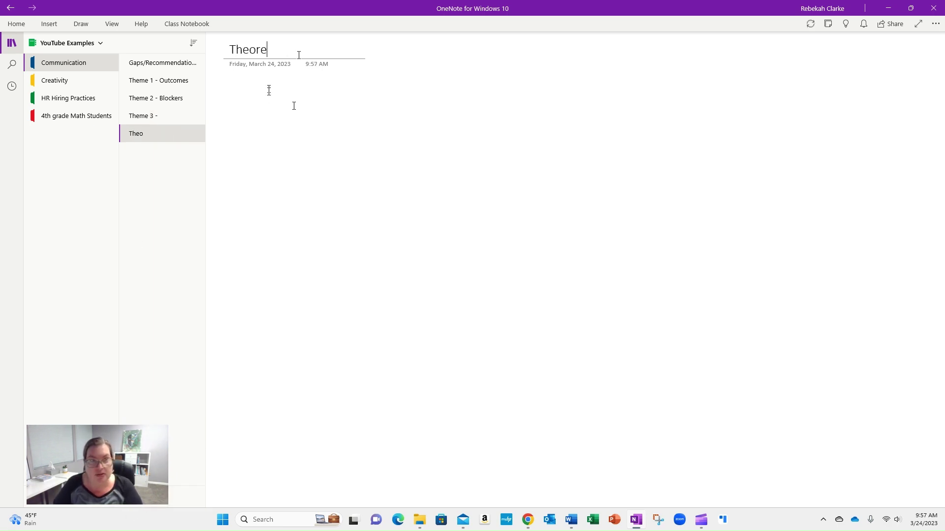
text(tical Frameworks)
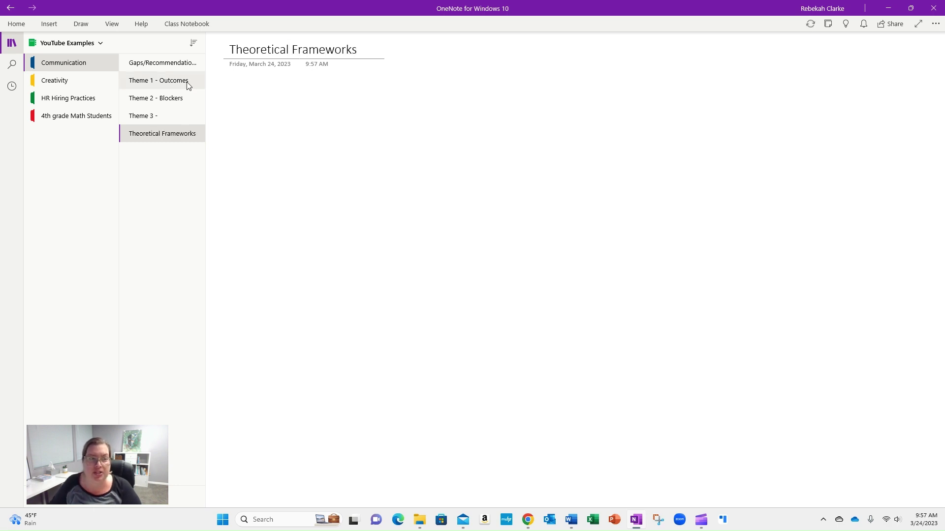
key(Return)
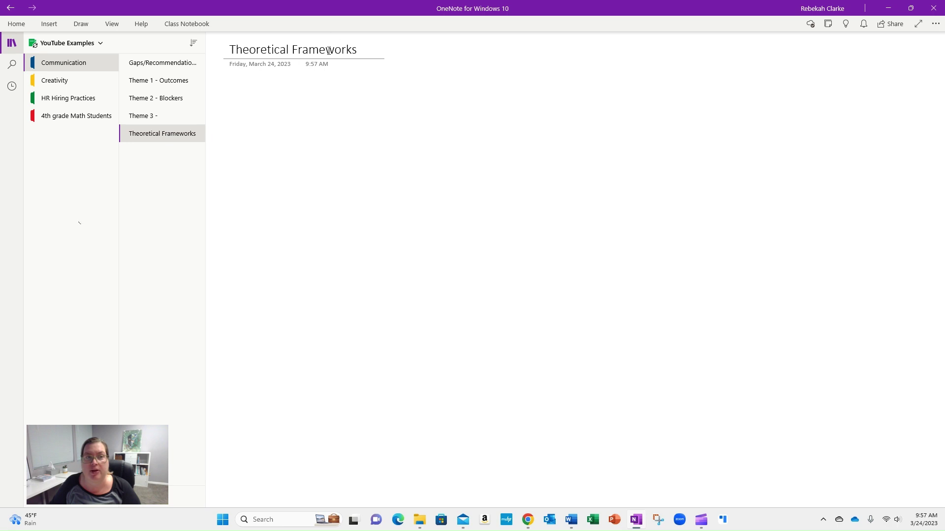
click(62, 87)
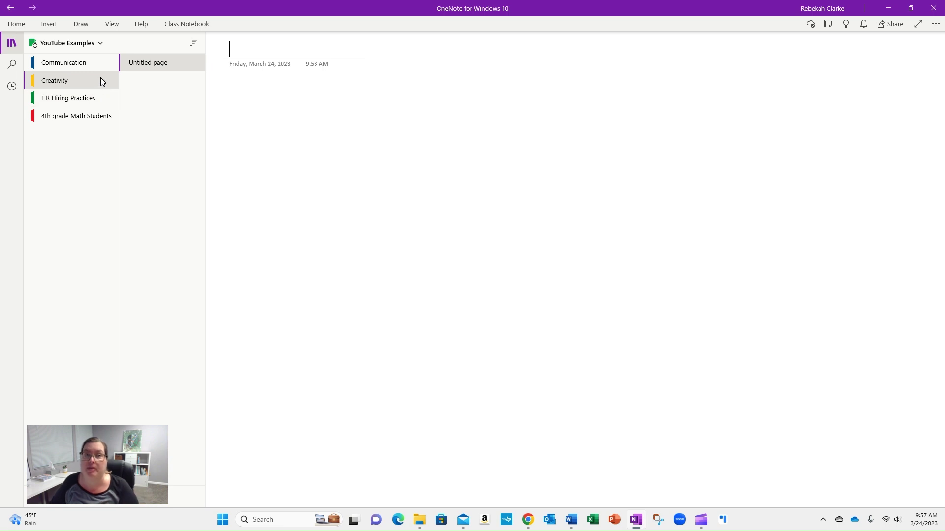
Return to the Communication section's Theoretical Frameworks page
click(78, 64)
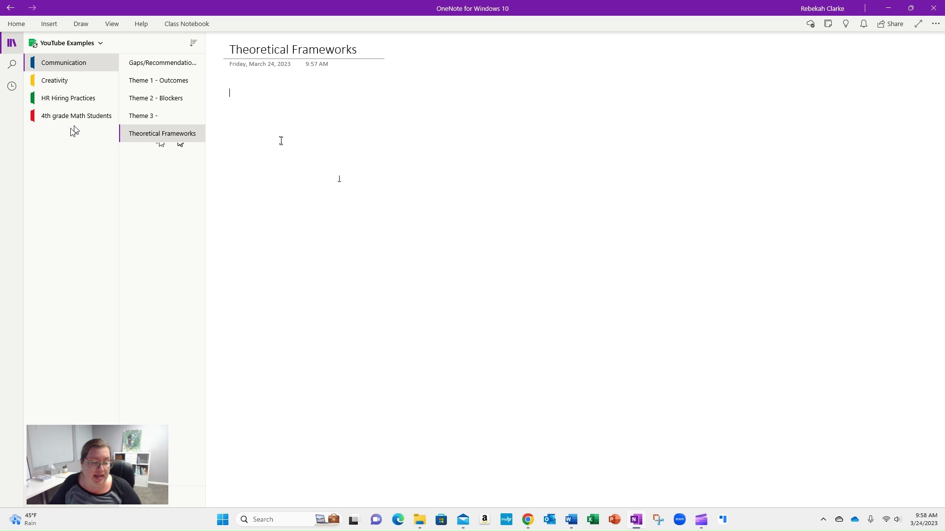
Add a new notebook section named '10 SP'
click(39, 497)
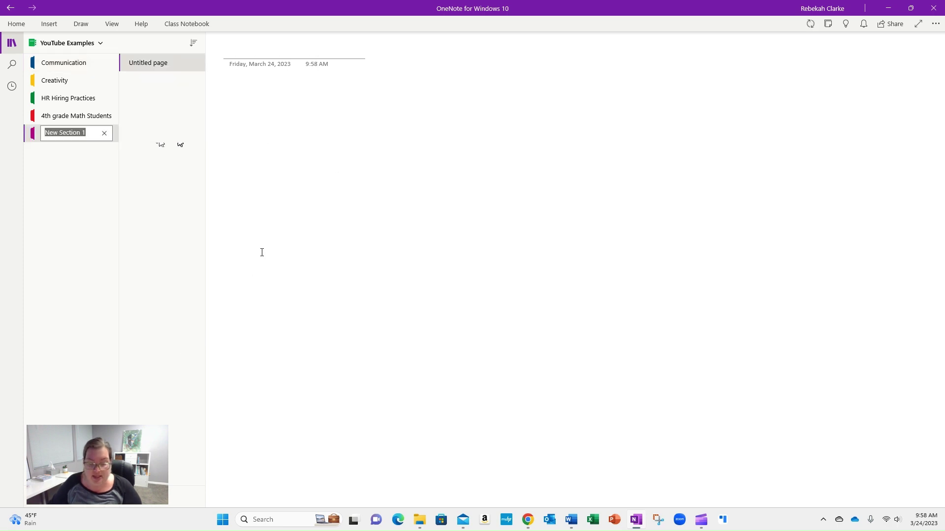
text(10 SP)
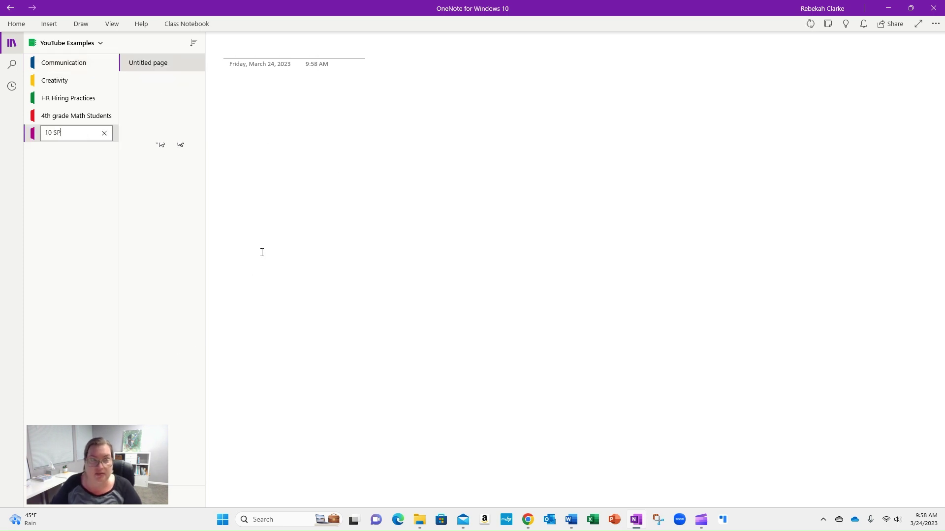
click(151, 66)
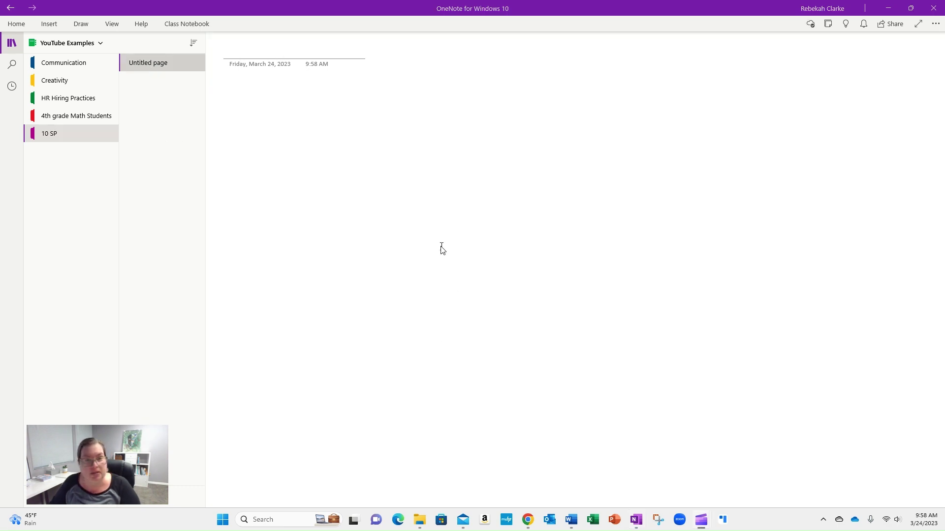
Switch to the Word template, minimize Word, and place the cursor on the empty OneNote page
key(alt+Tab)
key(alt+Tab)
key(alt+Tab)
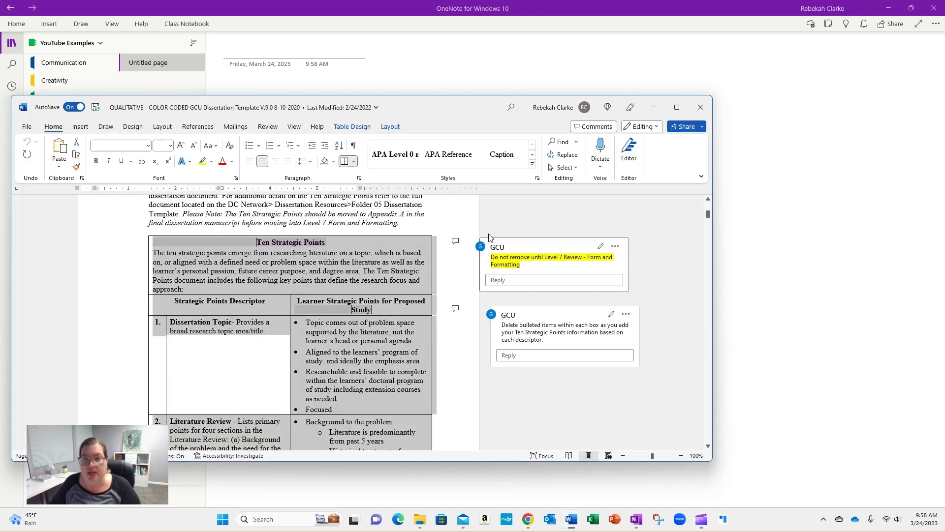
click(318, 280)
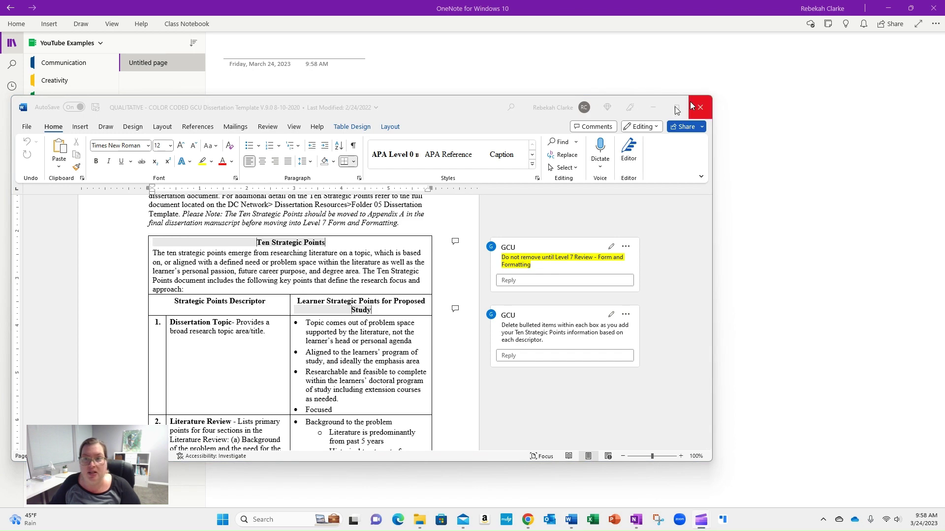
click(653, 108)
click(301, 115)
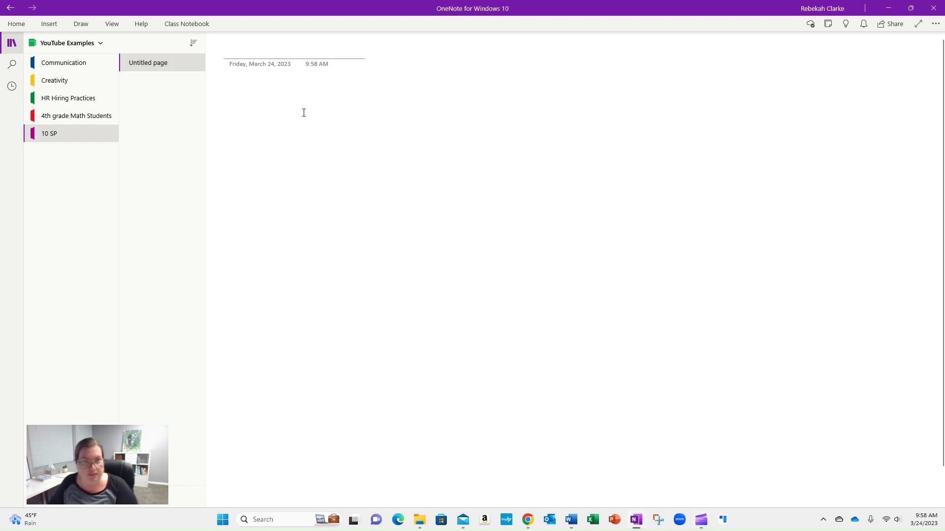
Paste the Ten Strategic Points table and delete the three comment paragraphs pasted with it
key(ctrl+v)
drag(319, 379, 393, 444)
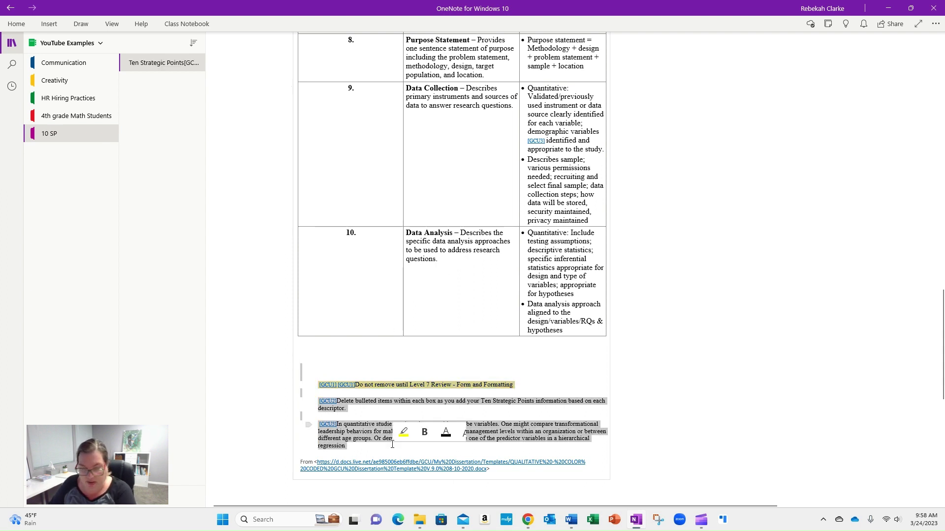
key(Delete)
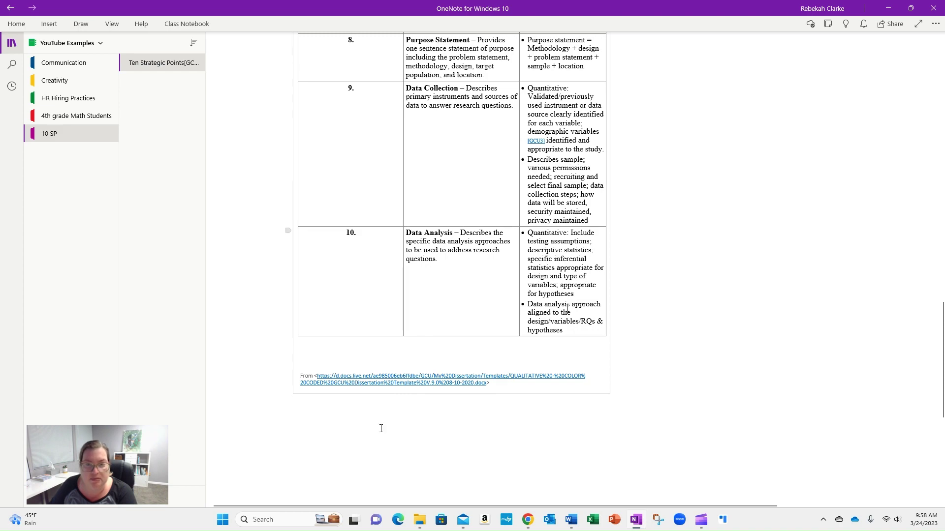
Resize the table: narrow the first column and widen the table and its columns
scroll(381, 428, up, 20)
drag(402, 307, 382, 308)
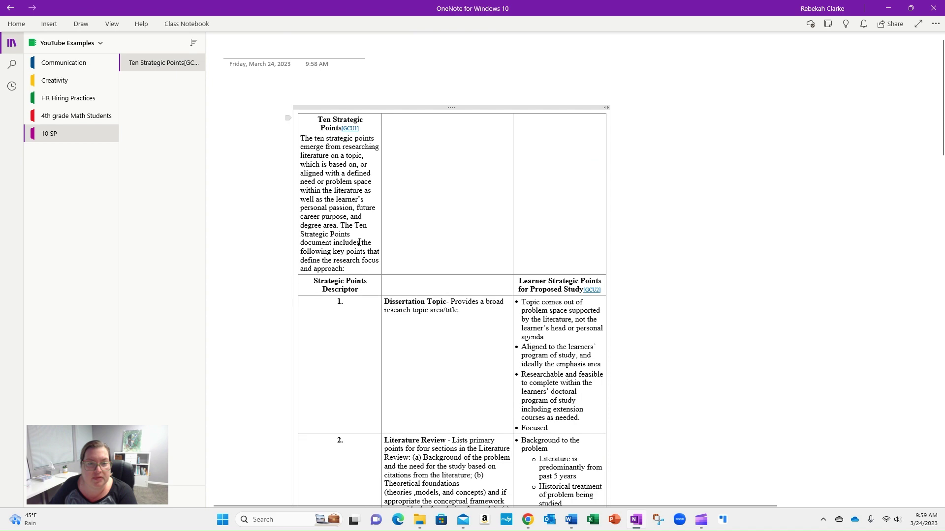
drag(359, 242, 522, 224)
right_click(450, 206)
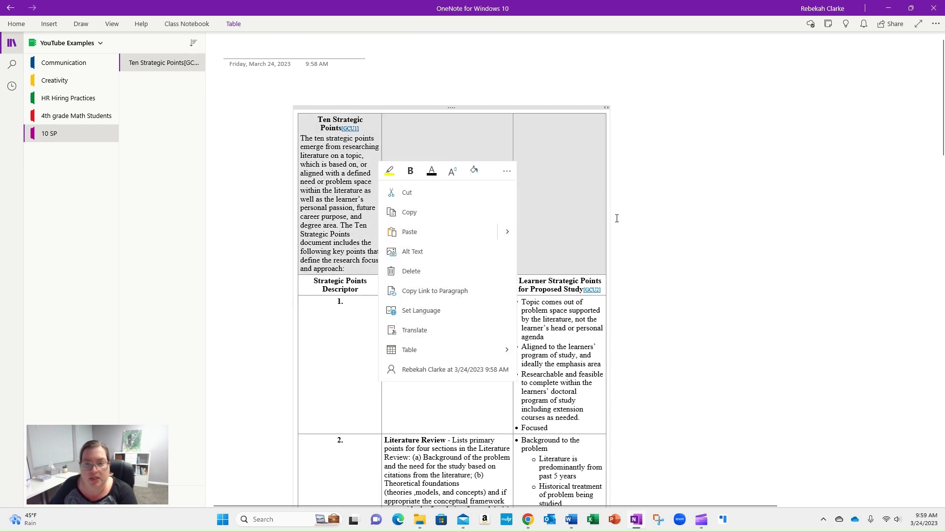
click(653, 238)
drag(653, 238, 523, 231)
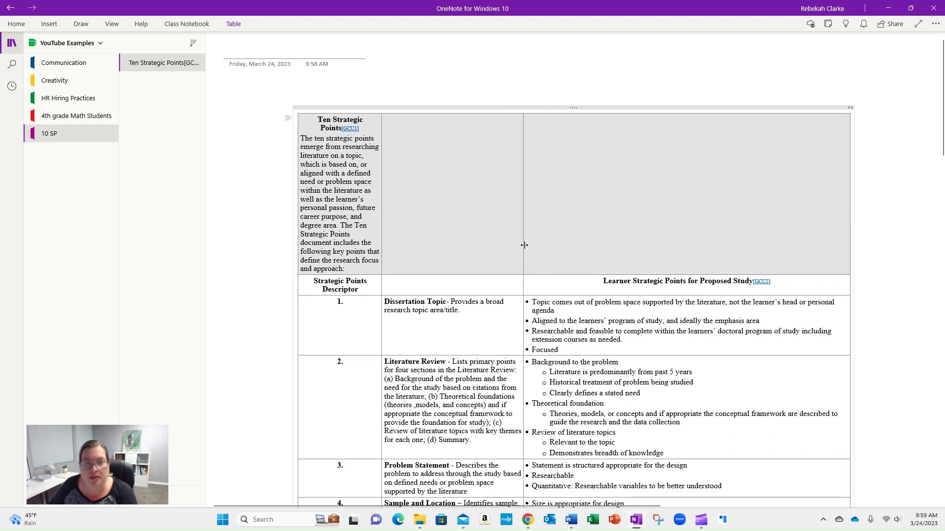
click(277, 91)
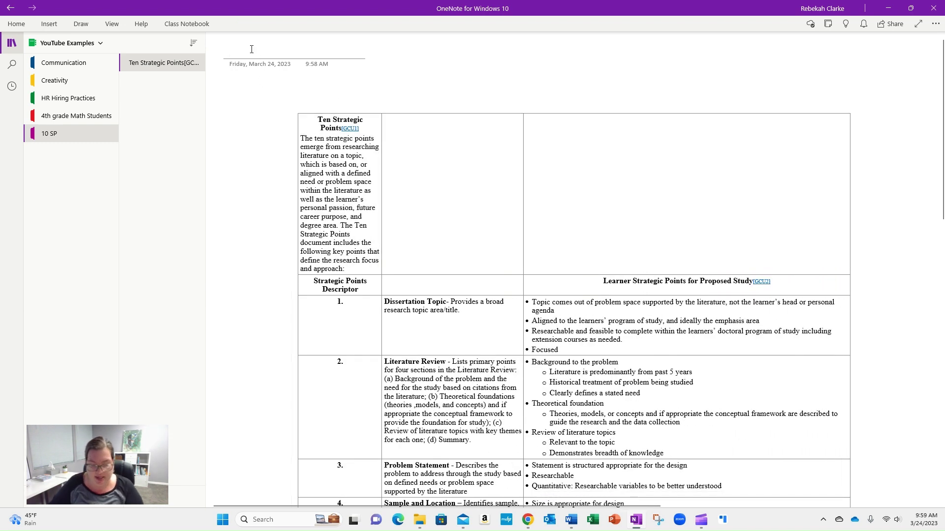
Title the page '10 SP' and clear the Dissertation Topic cell's example bullets
text(10 SP)
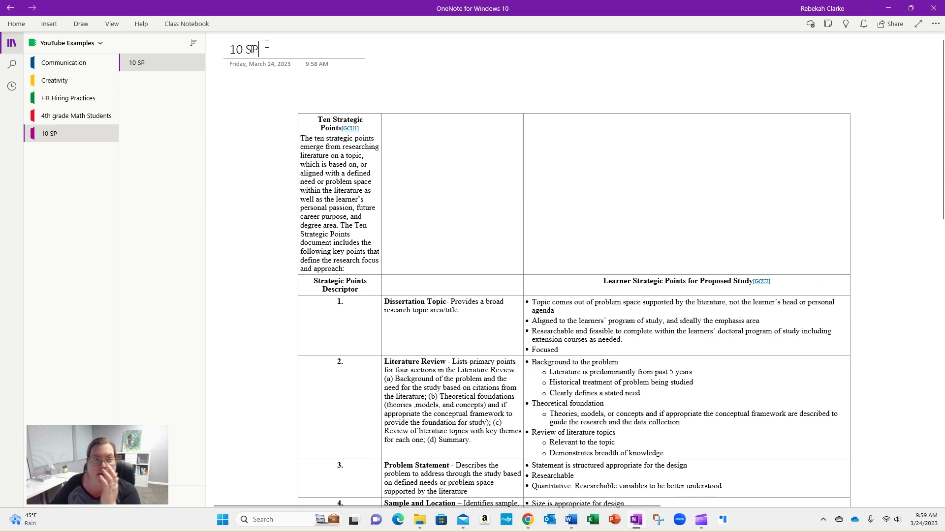
scroll(390, 209, down, 5)
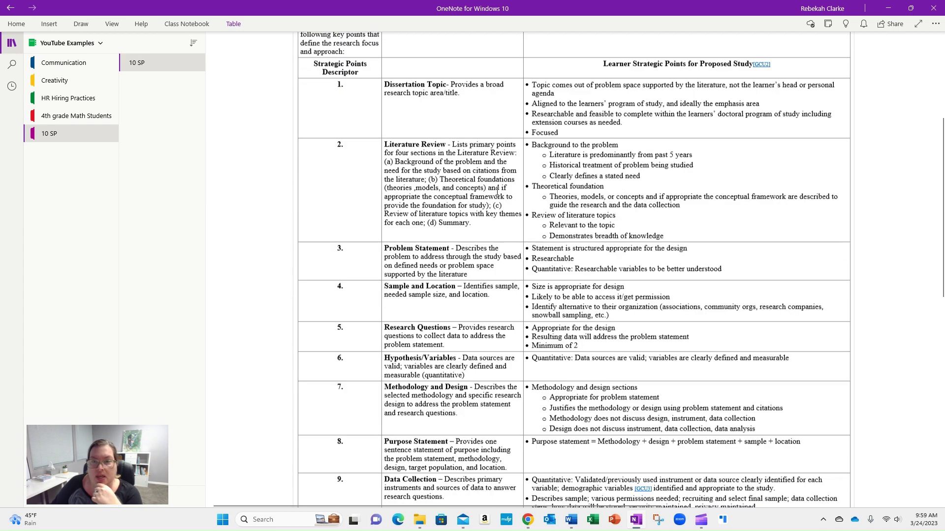
drag(533, 64, 560, 112)
key(BackSpace)
Clear the Literature Review and Problem Statement example bullets, removing stray 'B' and 'Stat' text
drag(532, 84, 665, 175)
text(B)
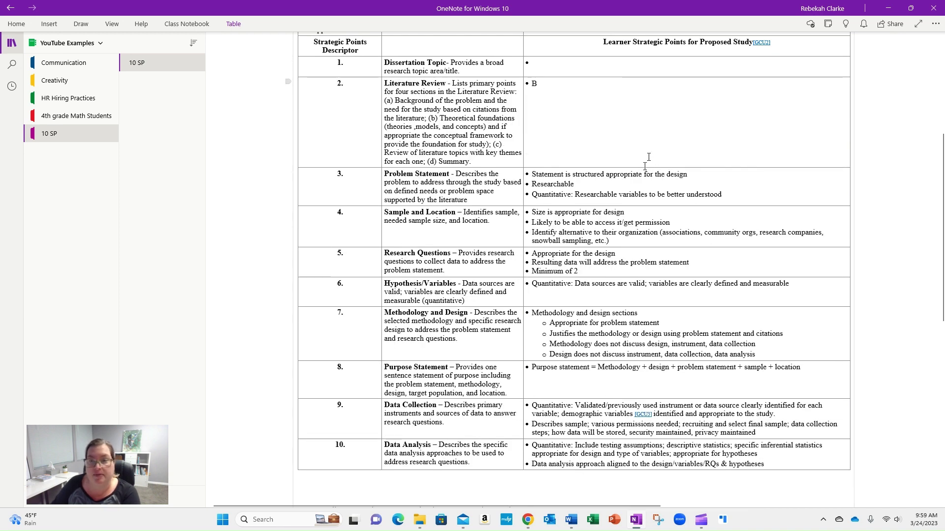
drag(531, 174, 723, 196)
text(Stat)
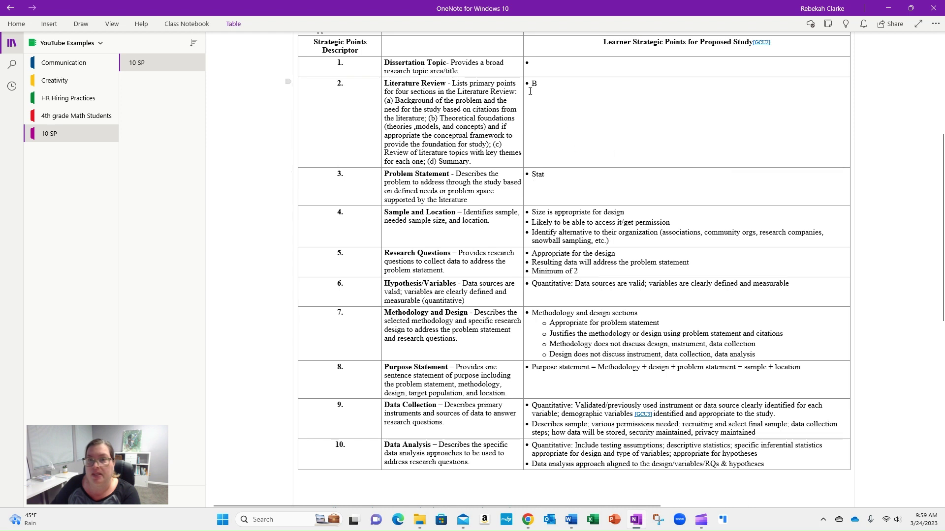
click(530, 84)
key(BackSpace)
double_click(535, 174)
key(BackSpace)
click(541, 84)
key(BackSpace)
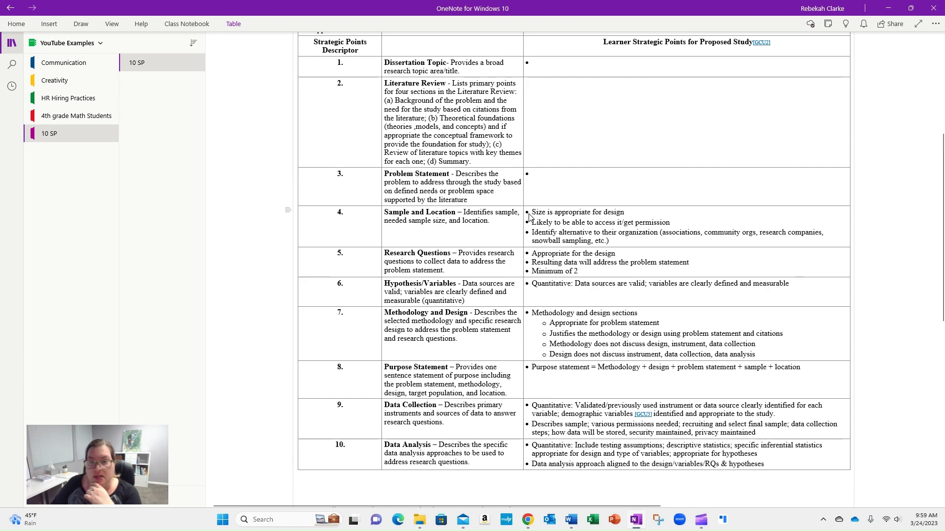
right_click(136, 64)
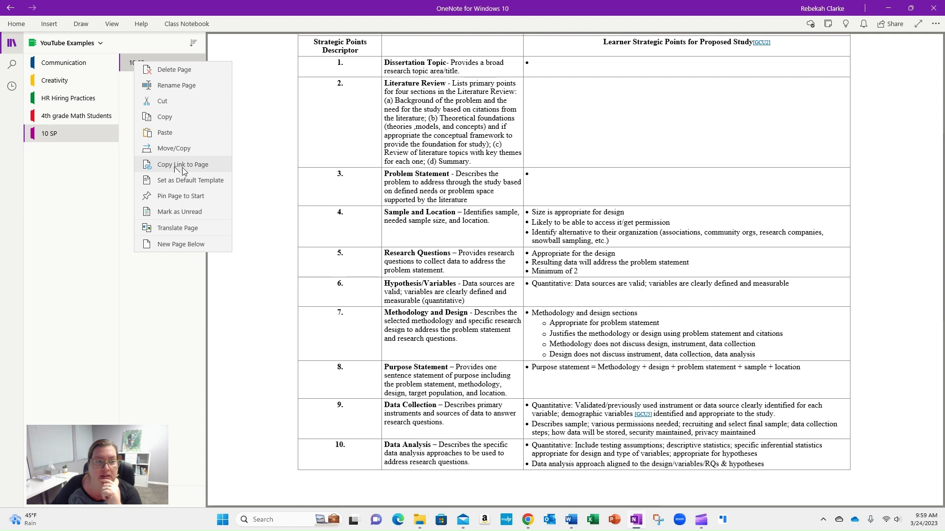
click(182, 167)
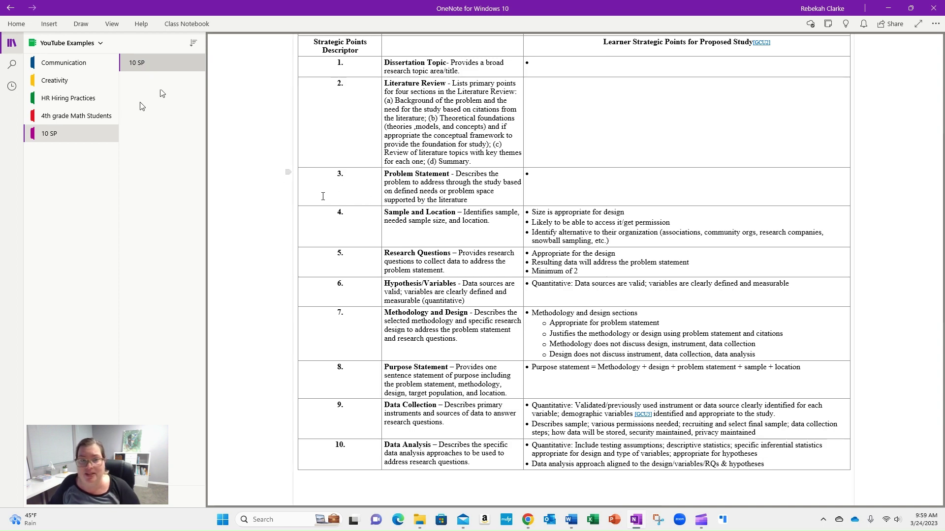
scroll(389, 202, down, 5)
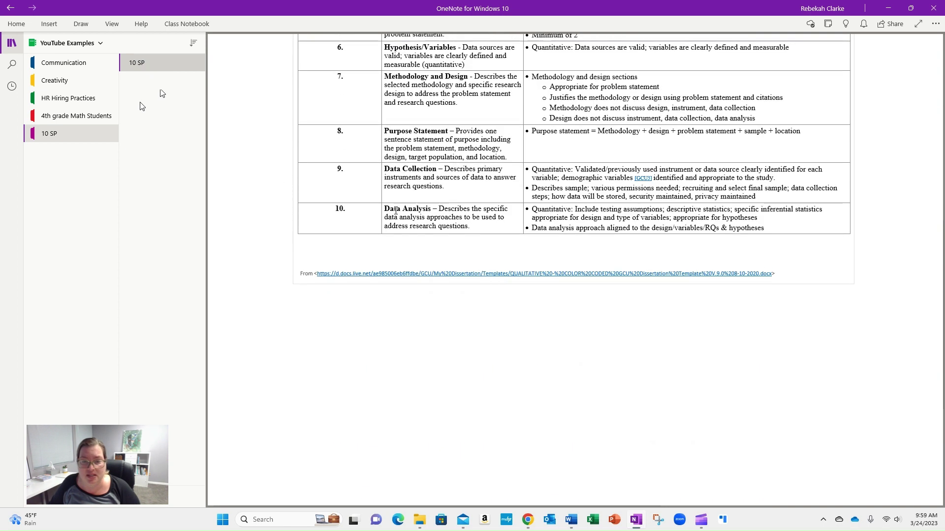
click(364, 245)
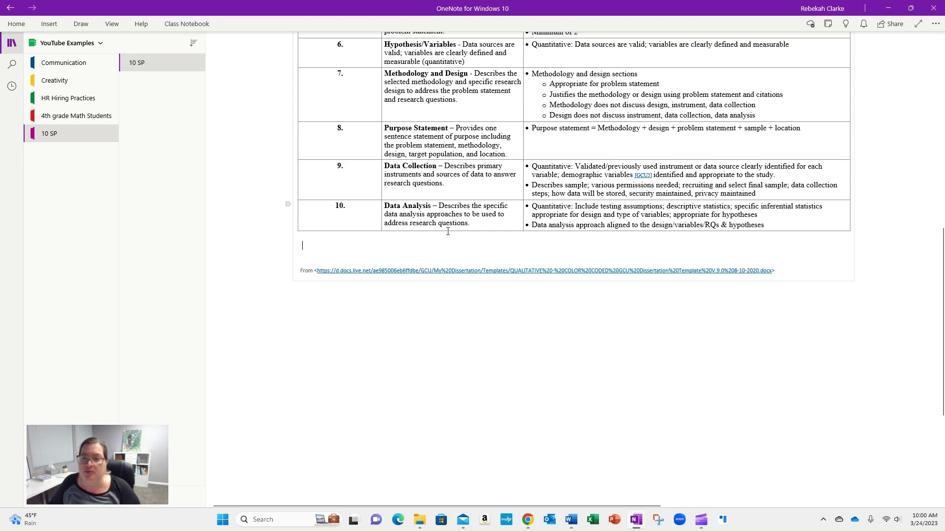
scroll(448, 232, up, 7)
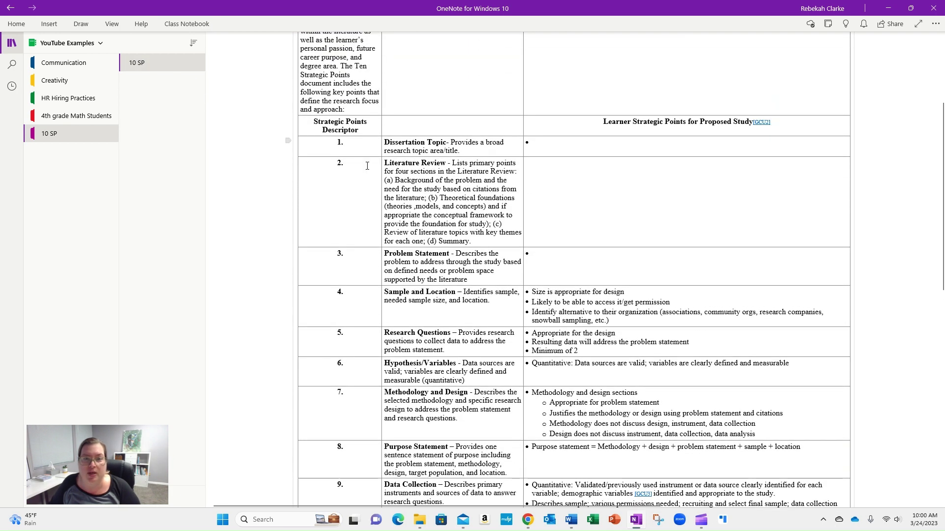
scroll(381, 186, up, 2)
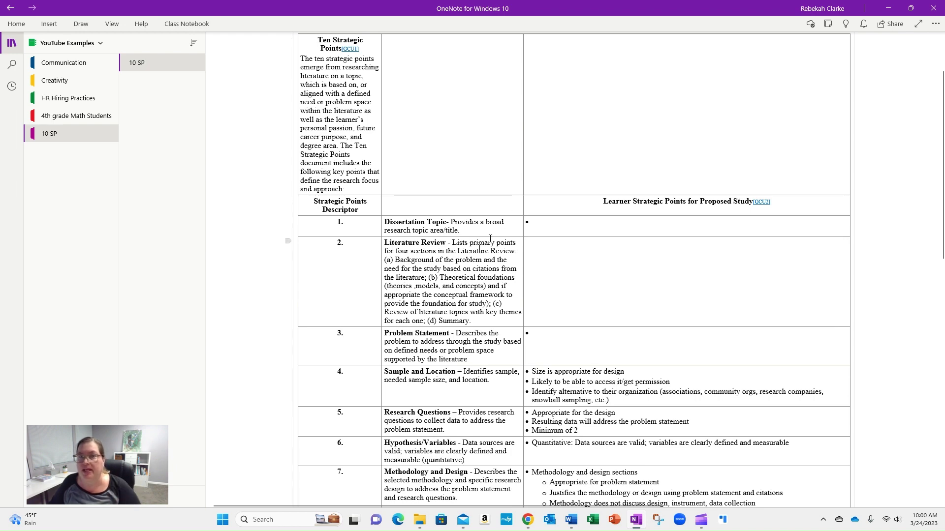
scroll(480, 248, up, 2)
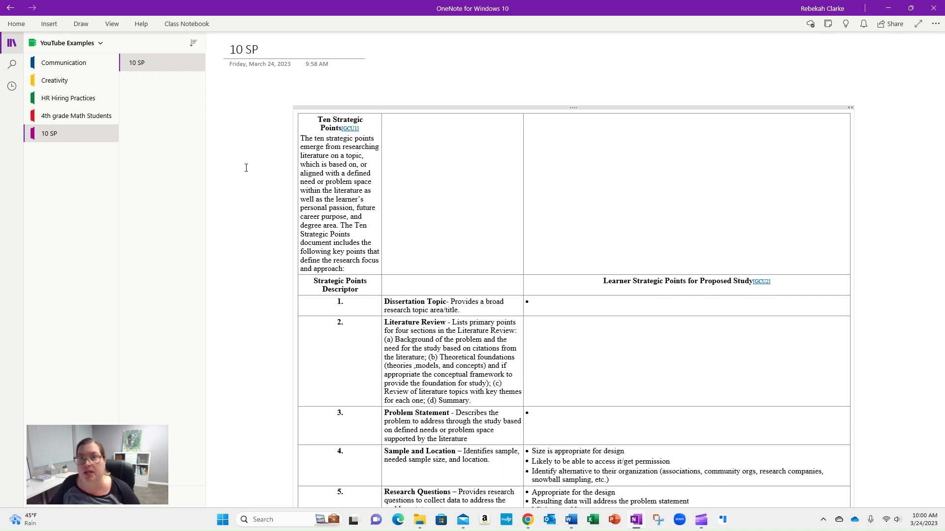
click(68, 64)
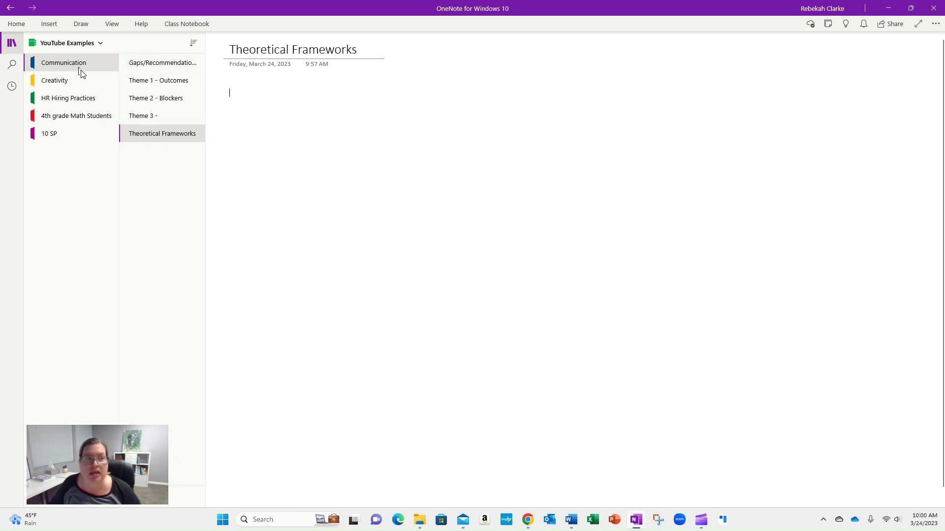
click(60, 134)
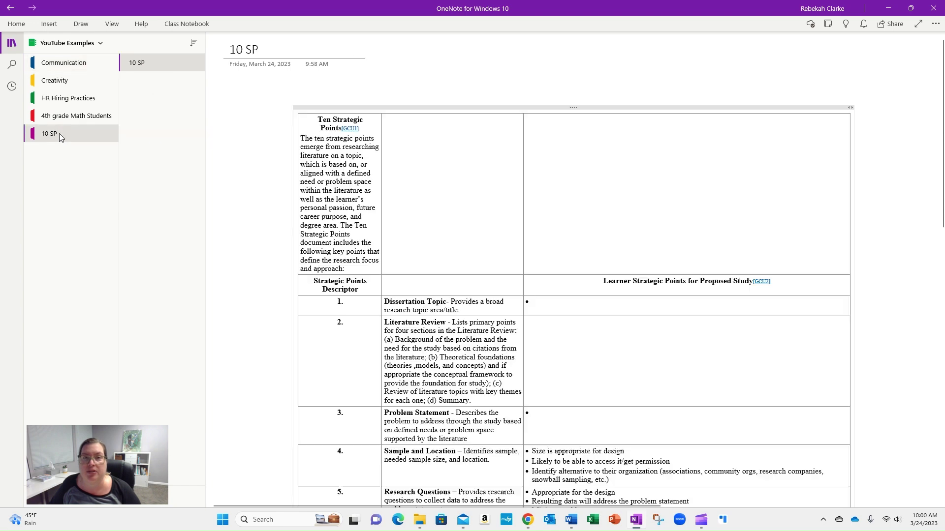